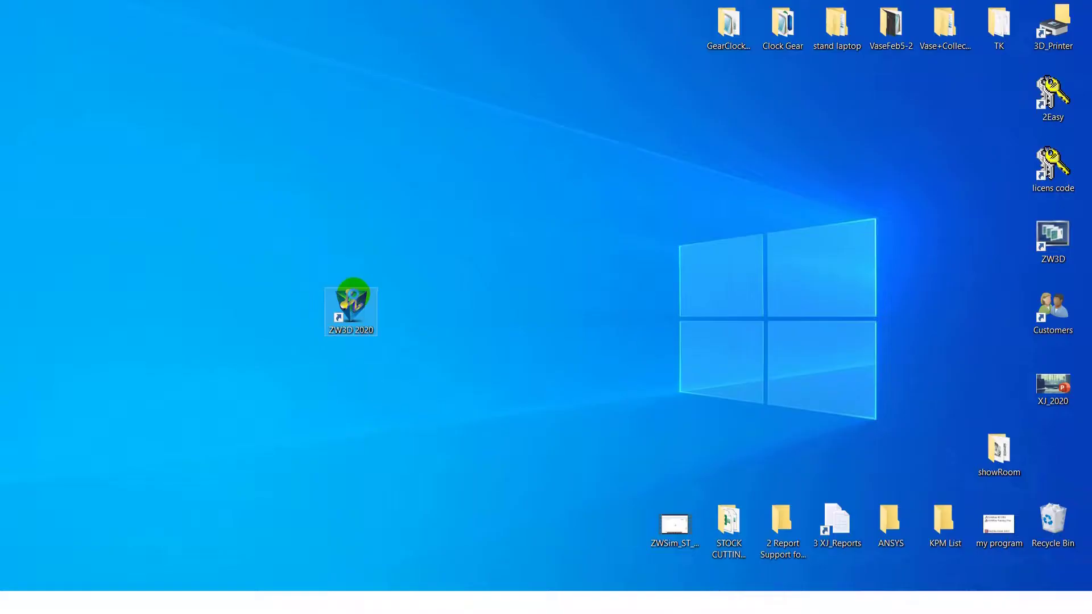
# Step: Launch ZW3D 2020 from its desktop shortcut with administrator rights
pyautogui.rightClick(353, 294)
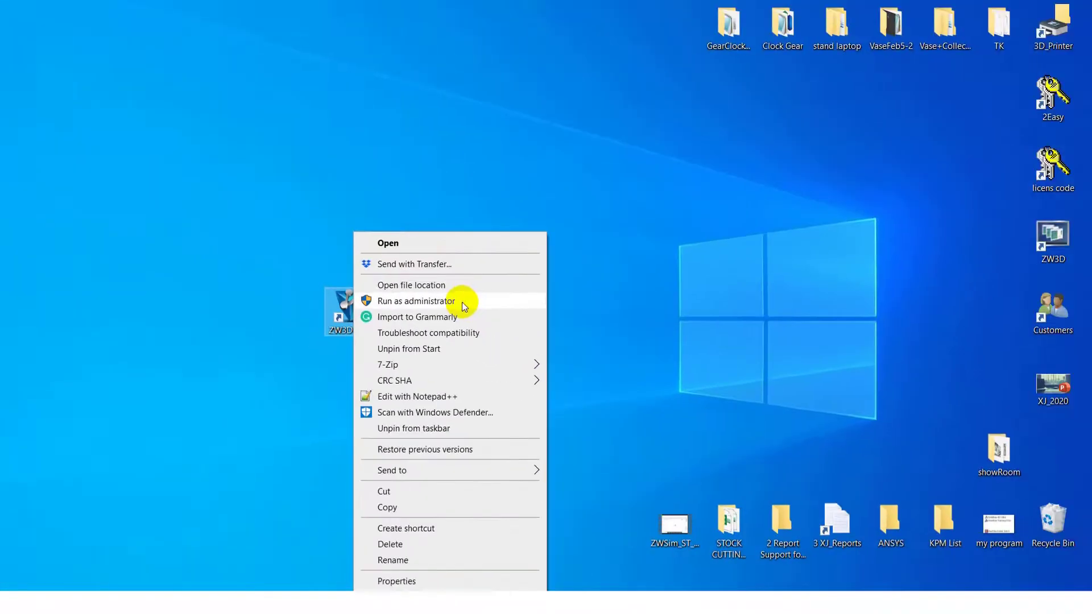
pyautogui.click(463, 303)
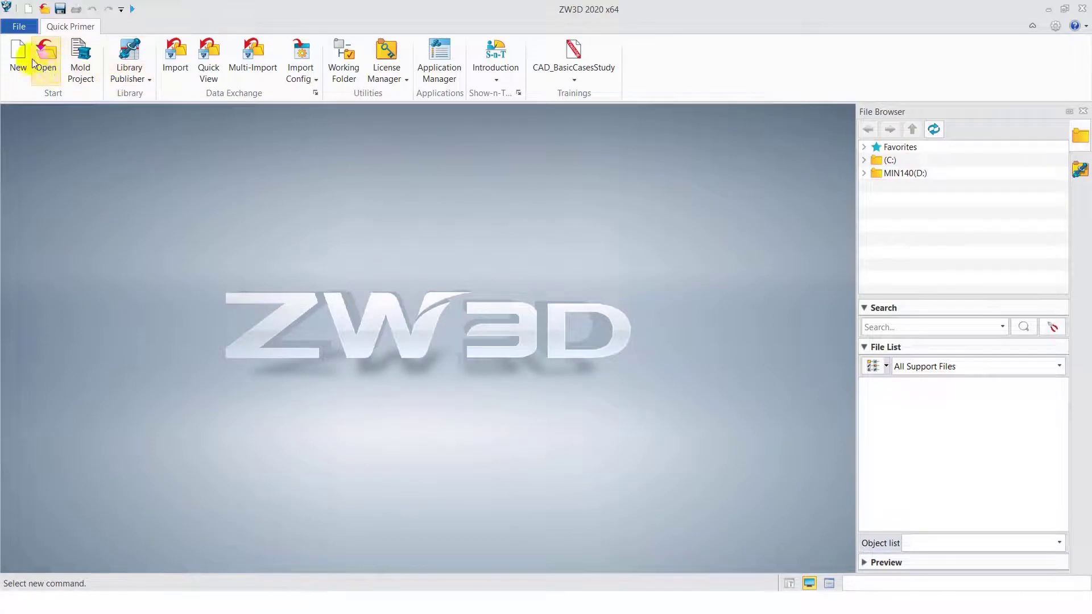
# Step: Open Control Arm_FinalPart.Z3 from recent files, orbit it, and show the FTI tools
pyautogui.click(19, 26)
pyautogui.click(370, 131)
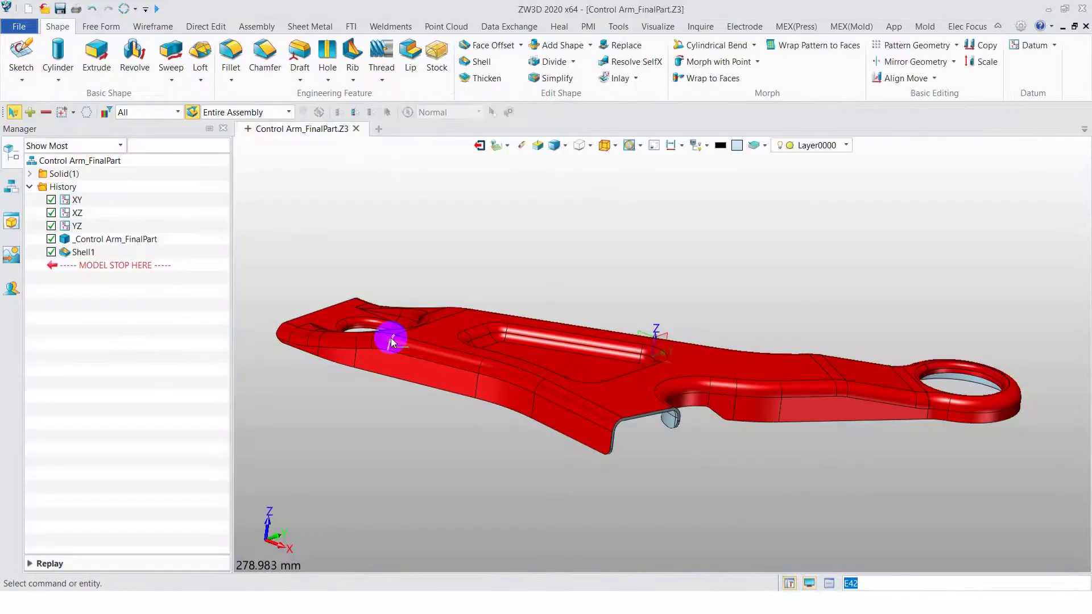
pyautogui.moveTo(390, 337); pyautogui.dragTo(606, 271, button='middle')
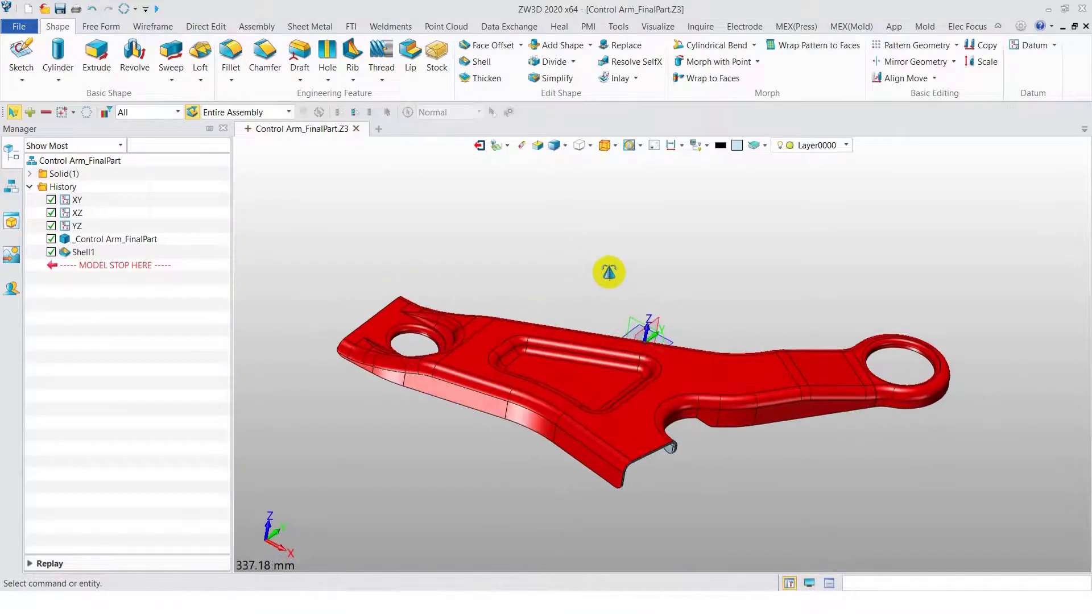
pyautogui.click(351, 28)
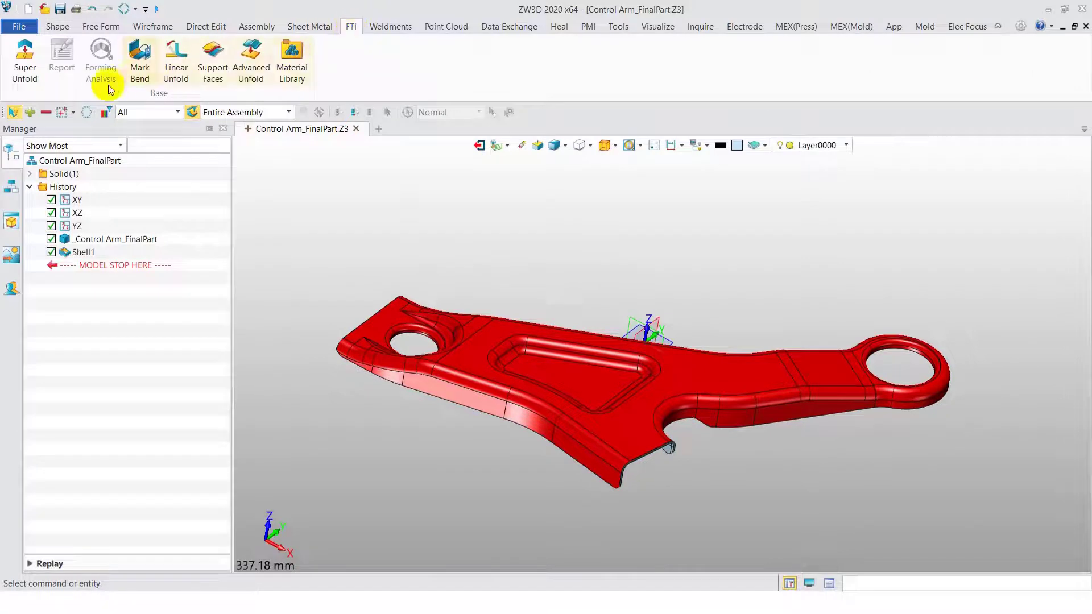
pyautogui.click(25, 62)
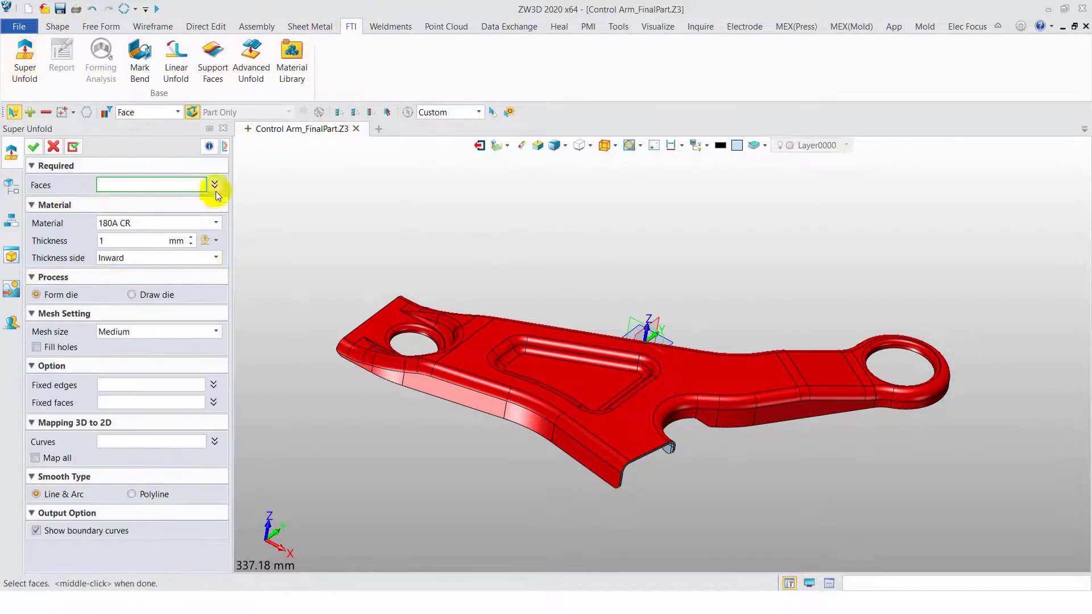
pyautogui.click(217, 223)
pyautogui.moveTo(217, 248); pyautogui.dragTo(218, 266)
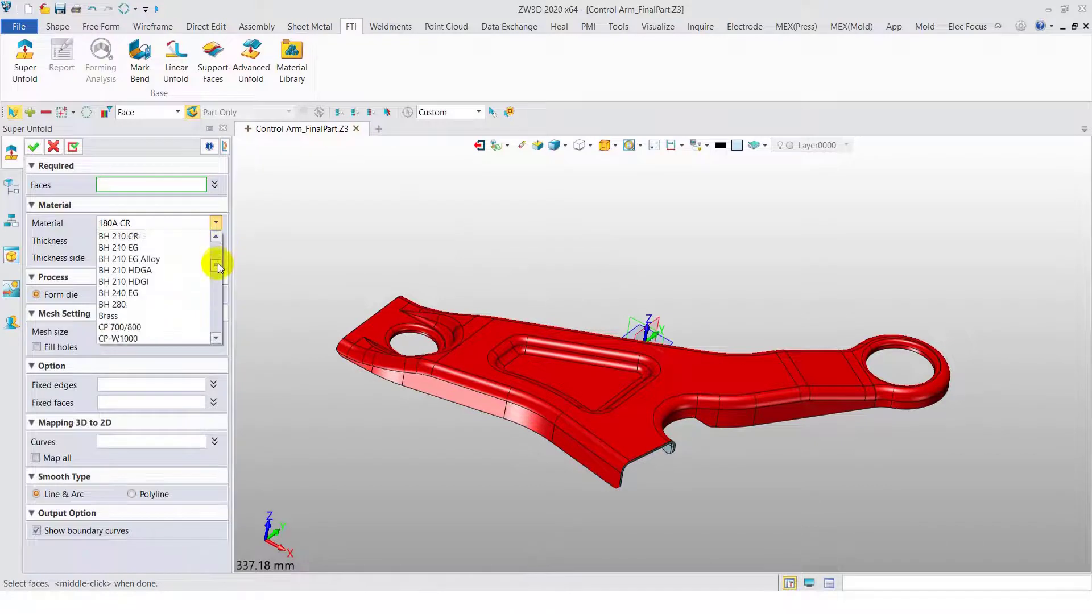
pyautogui.scroll(-1, 147, 315)
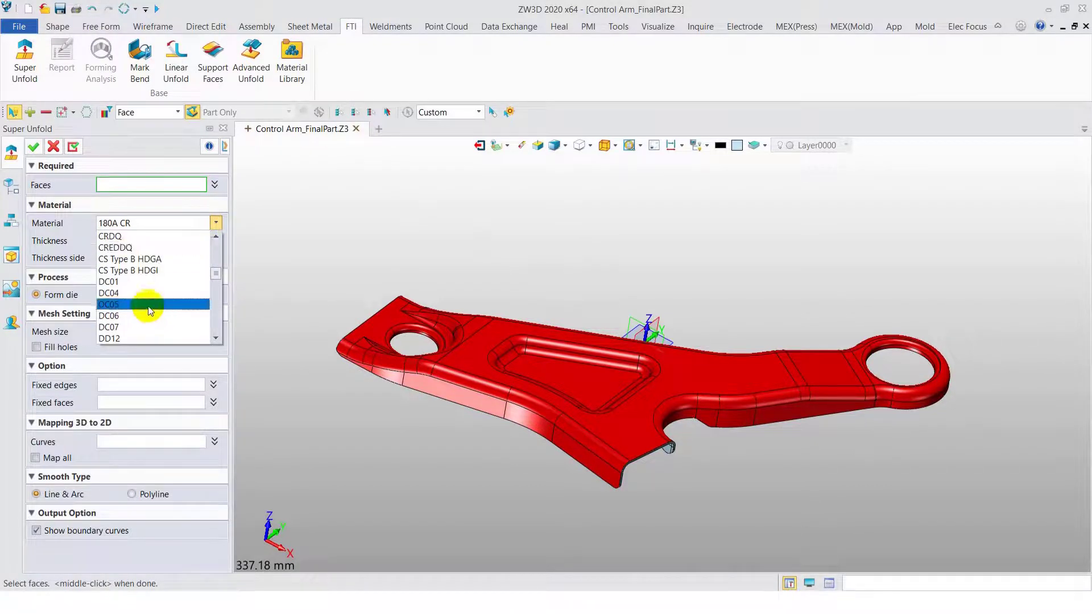
pyautogui.scroll(-1, 147, 312)
pyautogui.scroll(-1, 148, 310)
pyautogui.scroll(-1, 151, 307)
pyautogui.scroll(-1, 149, 307)
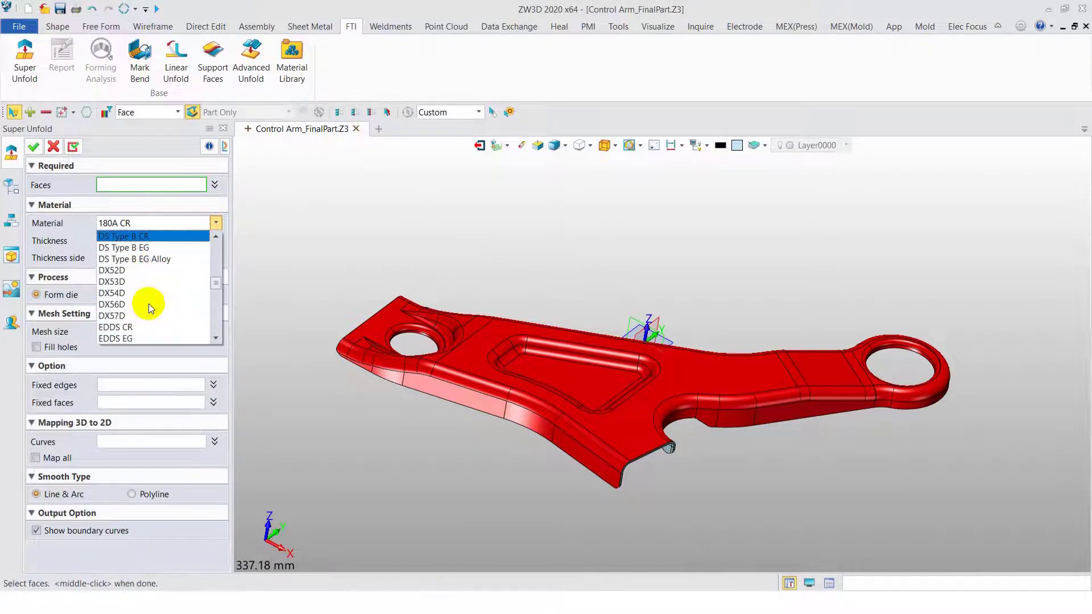
pyautogui.scroll(-1, 150, 307)
pyautogui.scroll(-1, 149, 307)
pyautogui.scroll(-1, 150, 307)
pyautogui.scroll(-1, 150, 307)
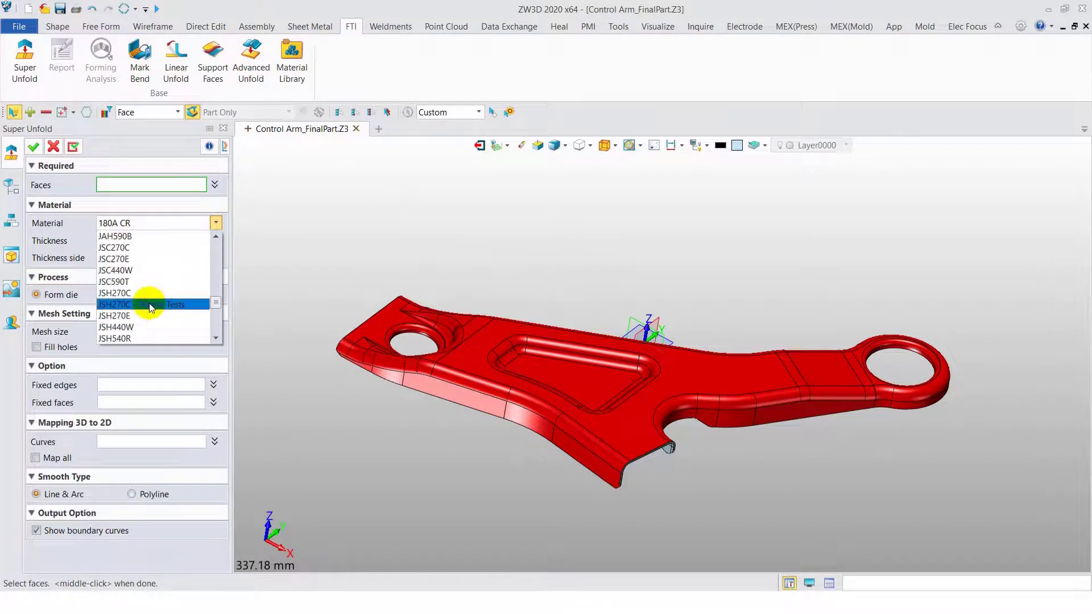
pyautogui.scroll(-1, 150, 307)
pyautogui.scroll(-1, 150, 307)
pyautogui.scroll(-1, 150, 307)
pyautogui.scroll(-1, 149, 305)
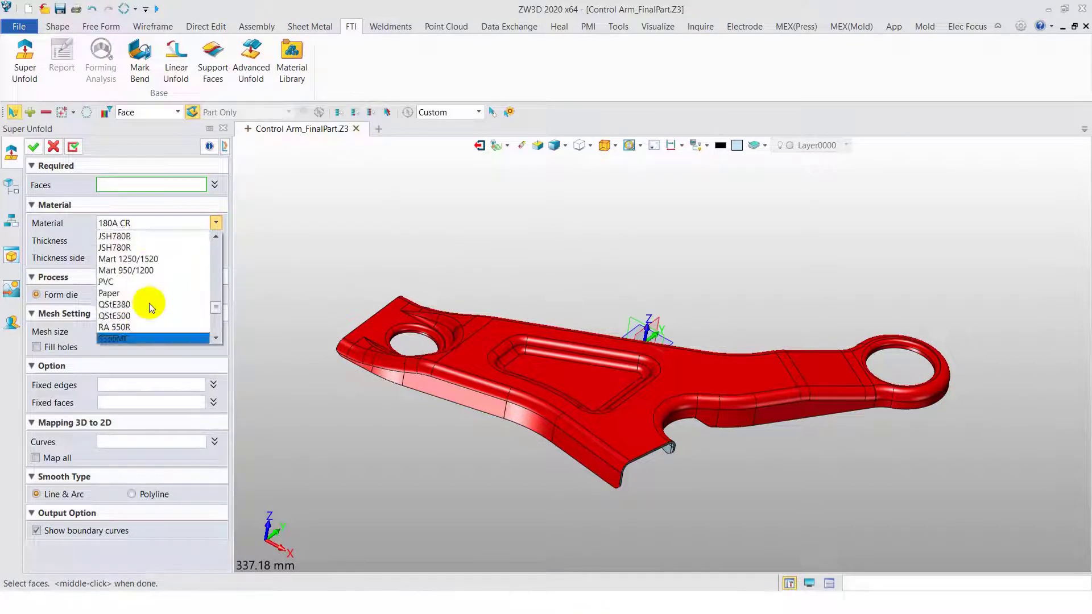
pyautogui.scroll(-2, 146, 301)
pyautogui.scroll(-2, 146, 300)
pyautogui.scroll(-1, 153, 273)
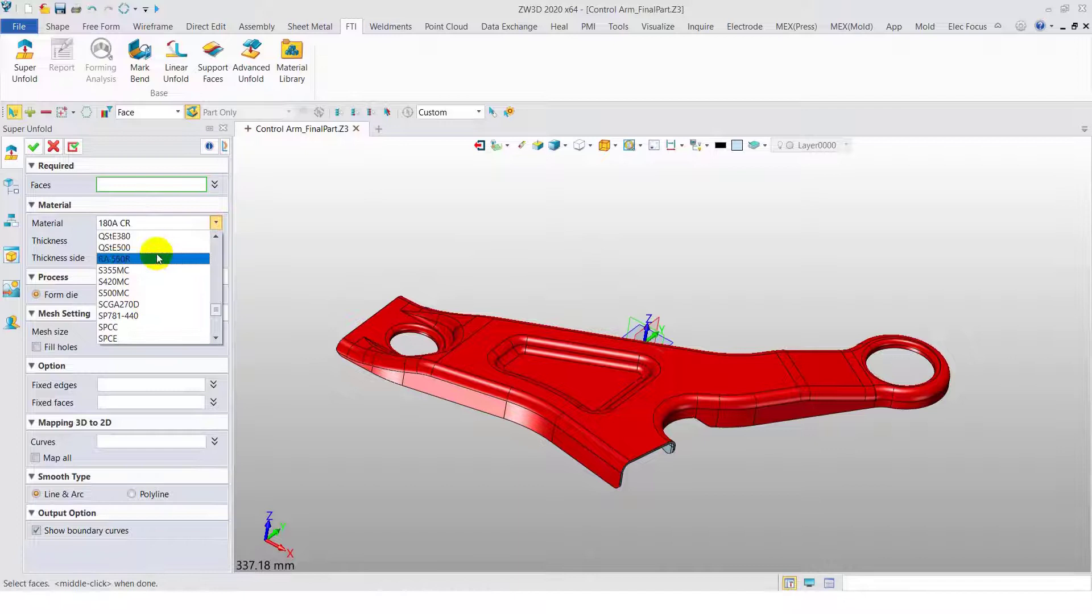
pyautogui.click(128, 327)
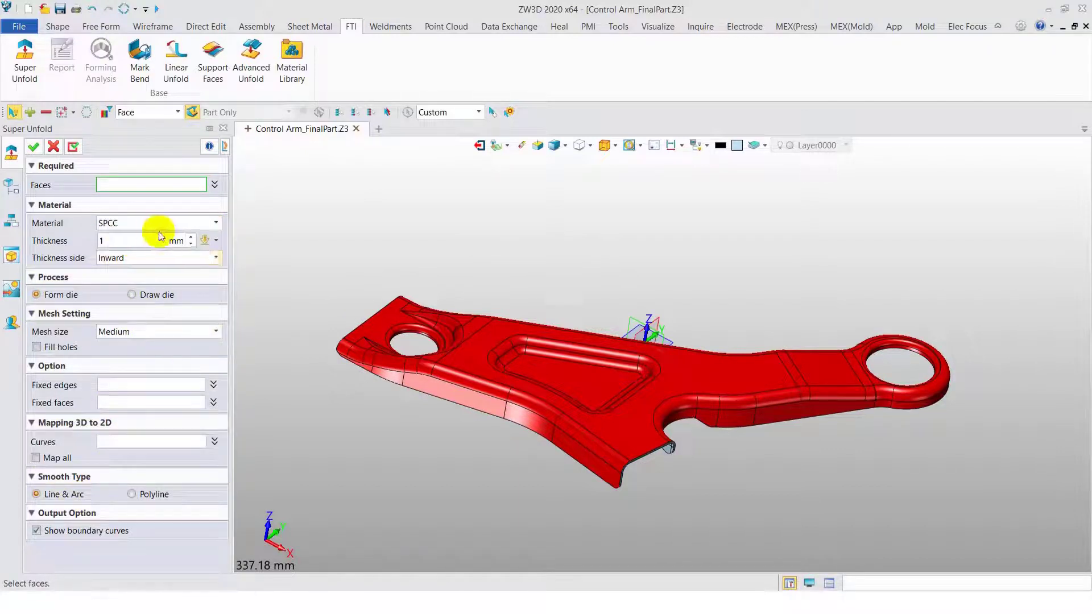
# Step: Cancel Super Unfold, open the Material Library Database and display SPCC's properties
pyautogui.click(54, 147)
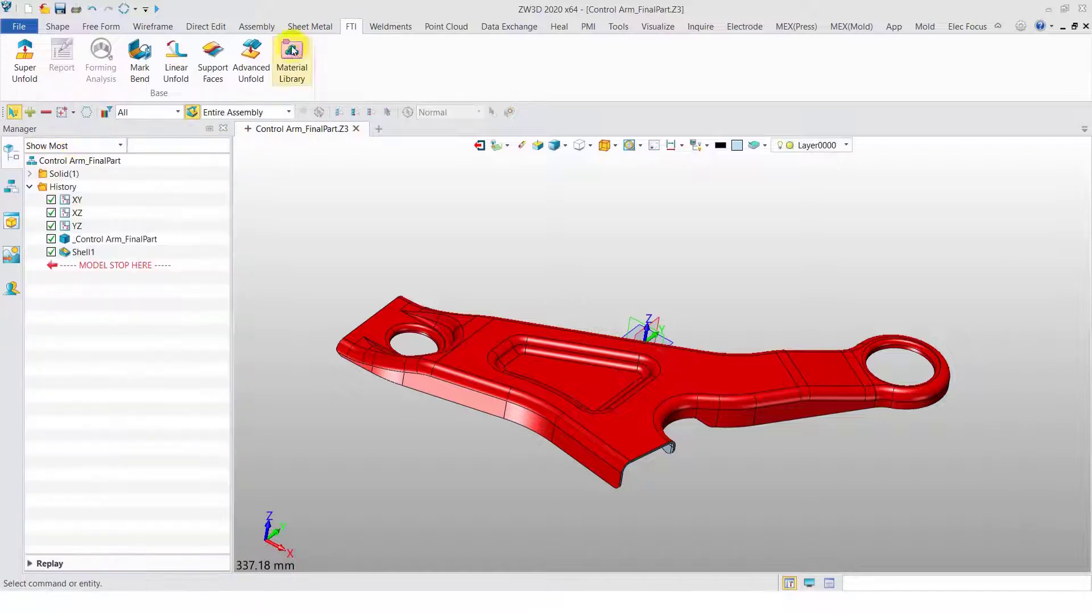
pyautogui.click(292, 51)
pyautogui.scroll(-5, 295, 450)
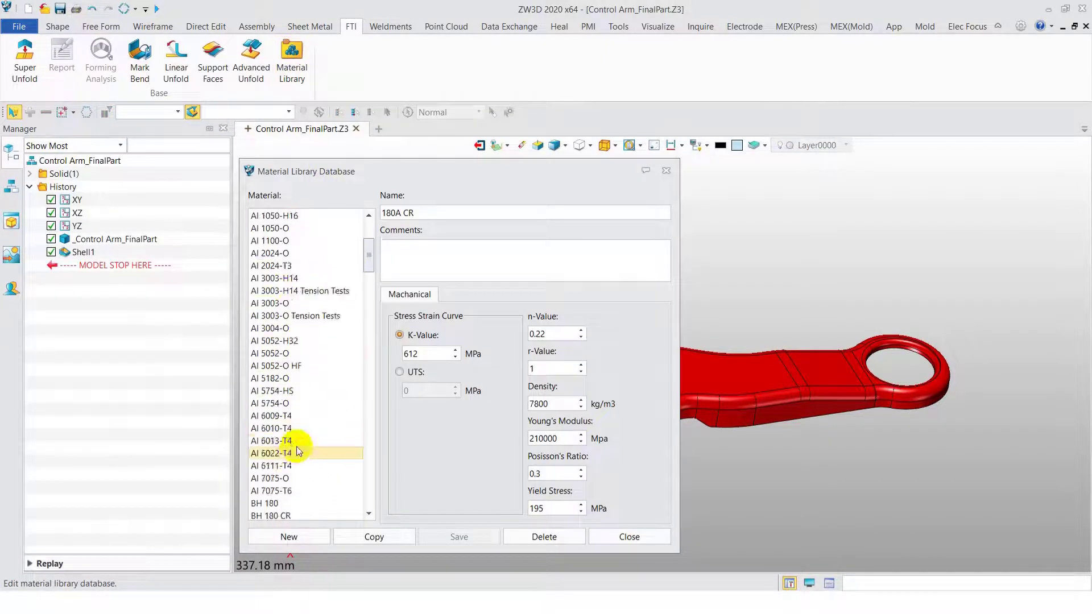
pyautogui.scroll(-3, 296, 450)
pyautogui.scroll(-3, 297, 443)
pyautogui.scroll(-3, 297, 439)
pyautogui.scroll(-3, 297, 439)
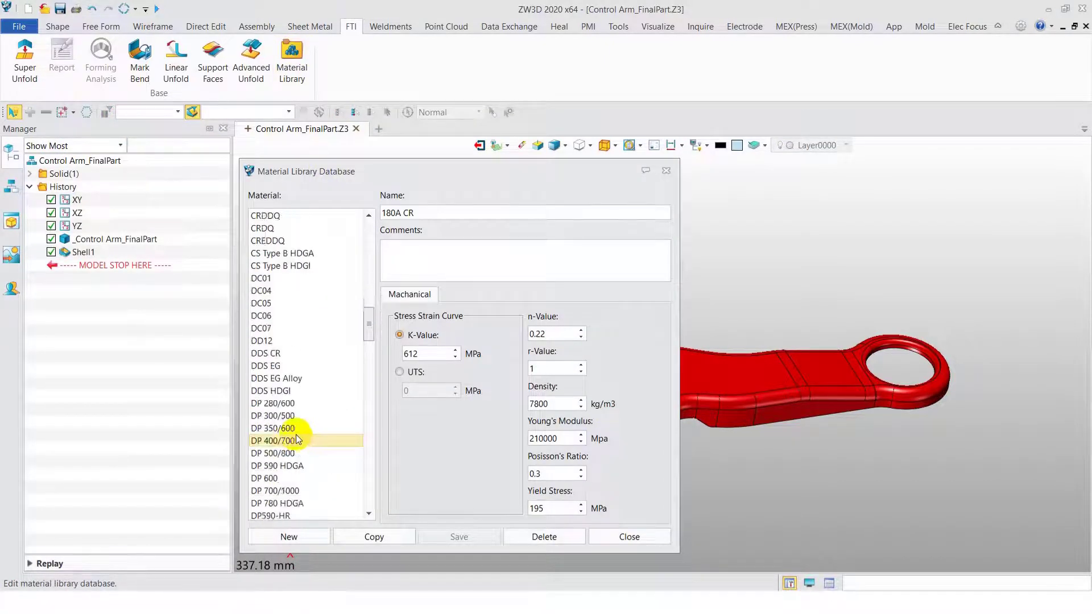
pyautogui.scroll(-6, 297, 438)
pyautogui.scroll(-5, 297, 437)
pyautogui.scroll(-3, 296, 438)
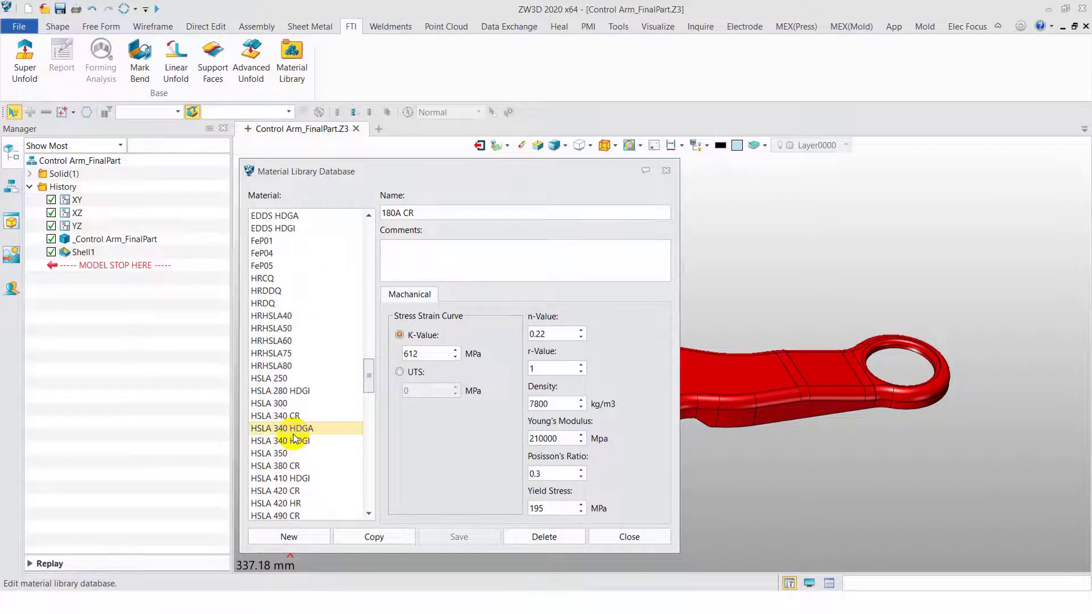
pyautogui.scroll(-4, 294, 436)
pyautogui.scroll(-4, 292, 436)
pyautogui.scroll(-4, 292, 434)
pyautogui.scroll(-2, 284, 421)
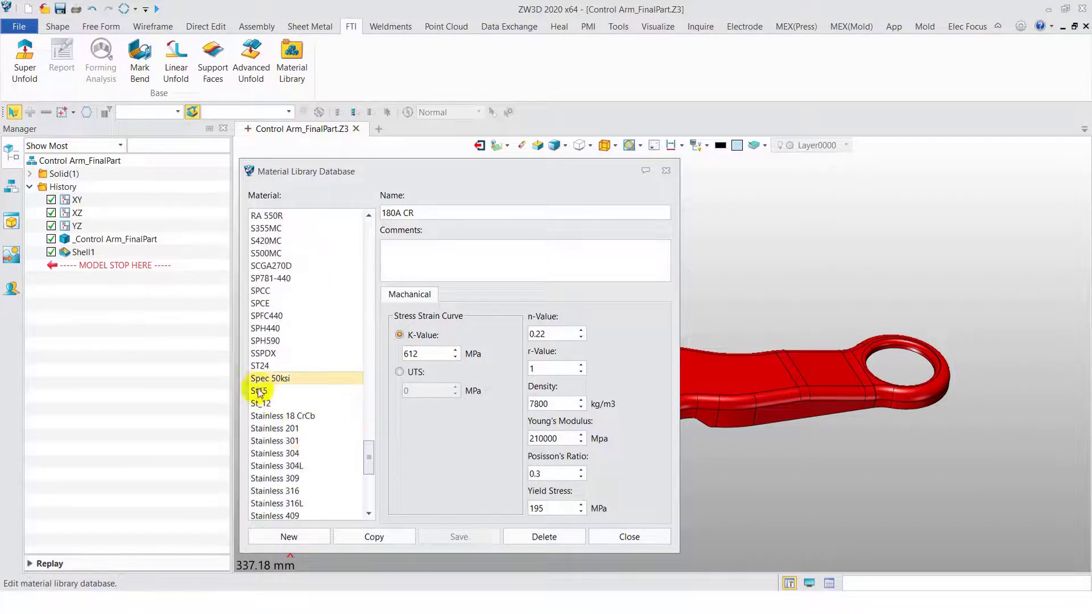
pyautogui.click(285, 291)
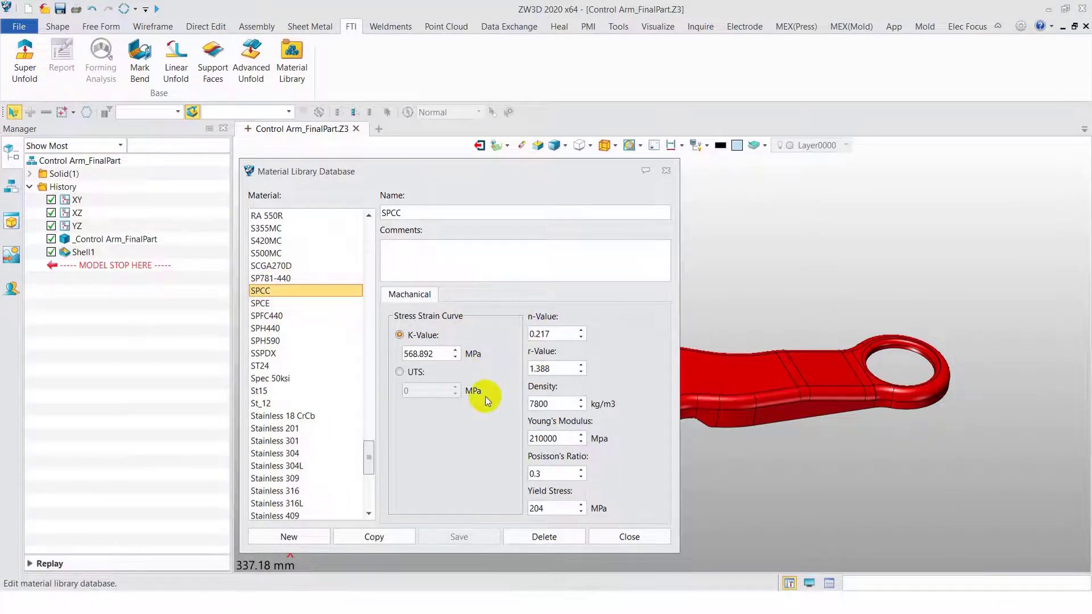
# Step: Copy SPCC as a new material named SPCC_Me
pyautogui.click(379, 540)
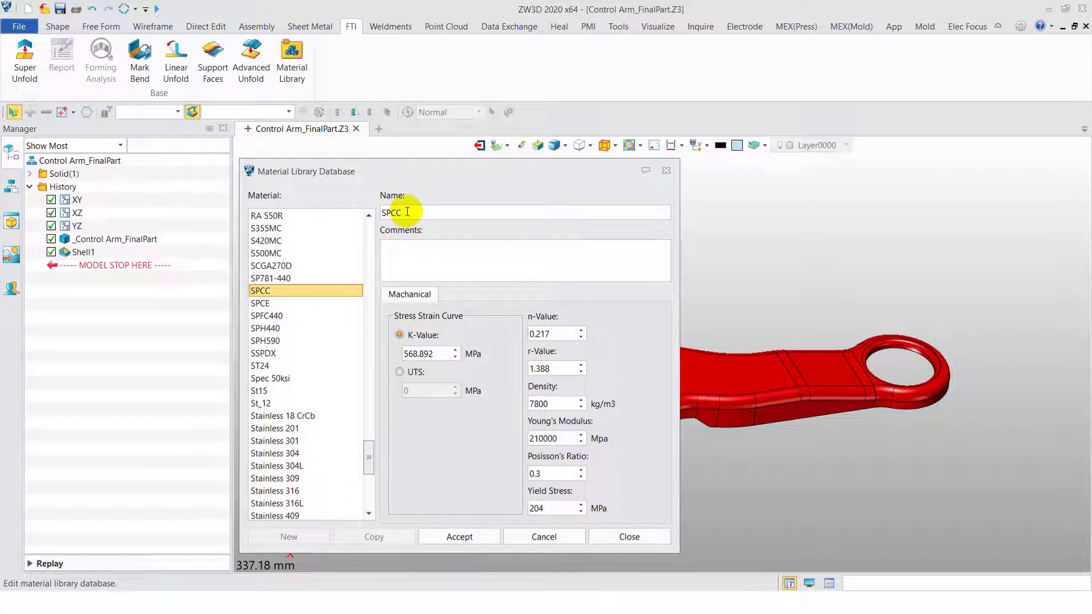
pyautogui.write('_M')
pyautogui.write('e')
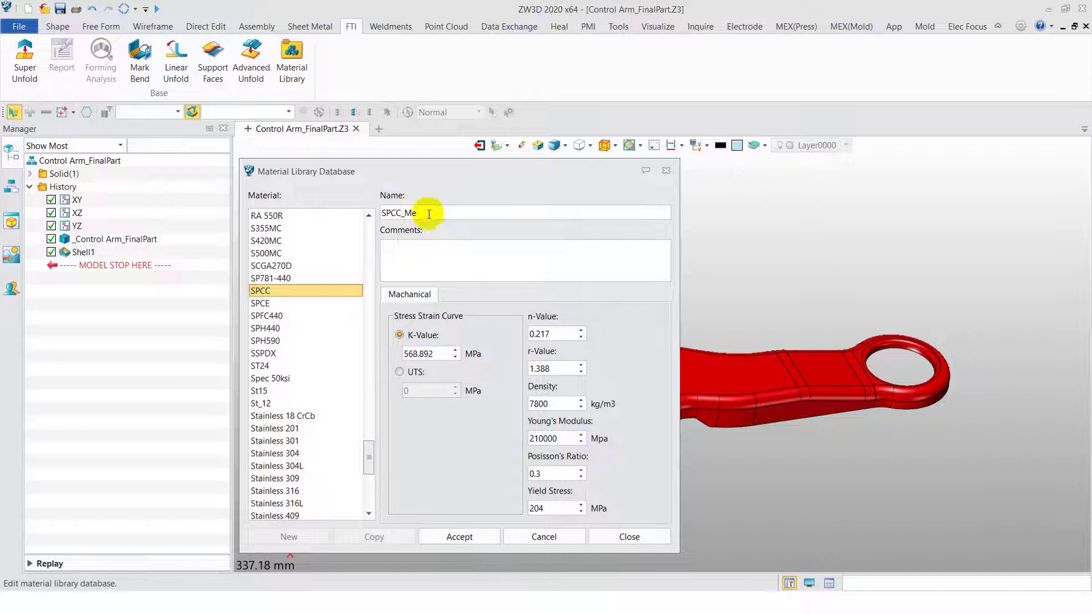
pyautogui.moveTo(430, 214); pyautogui.dragTo(365, 208)
pyautogui.click(421, 215)
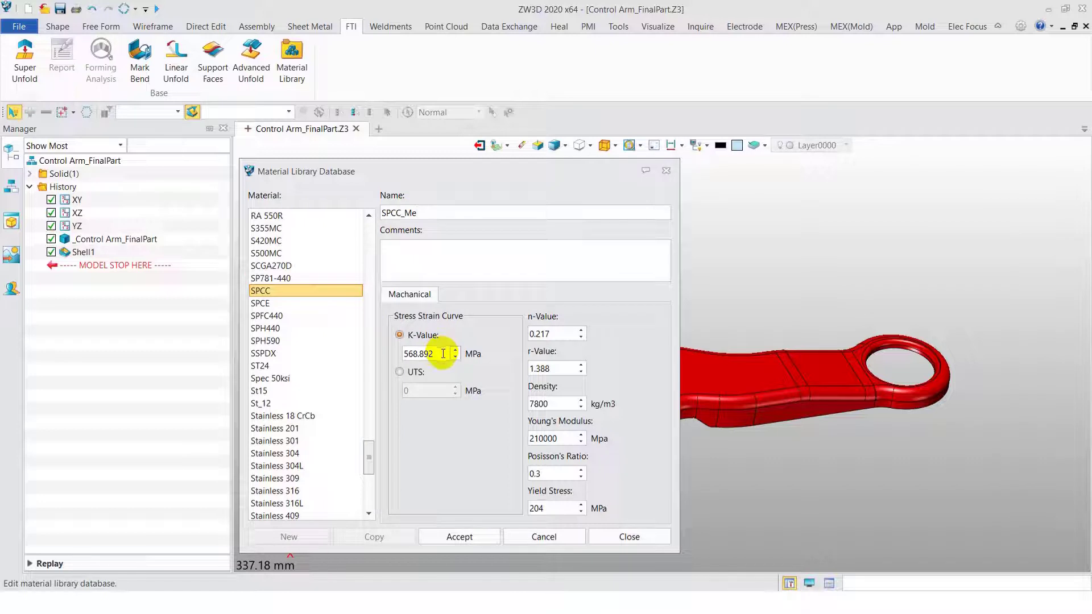
# Step: Set SPCC_Me's K-value to 580 and n-value to 0.215
pyautogui.moveTo(443, 354); pyautogui.dragTo(377, 354)
pyautogui.write('5')
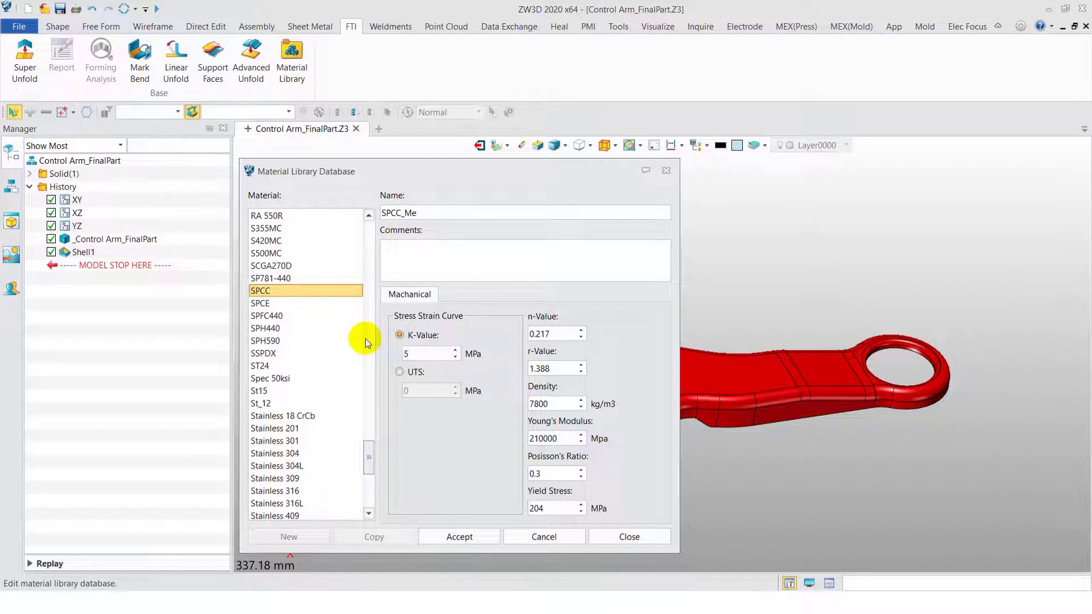
pyautogui.write('80')
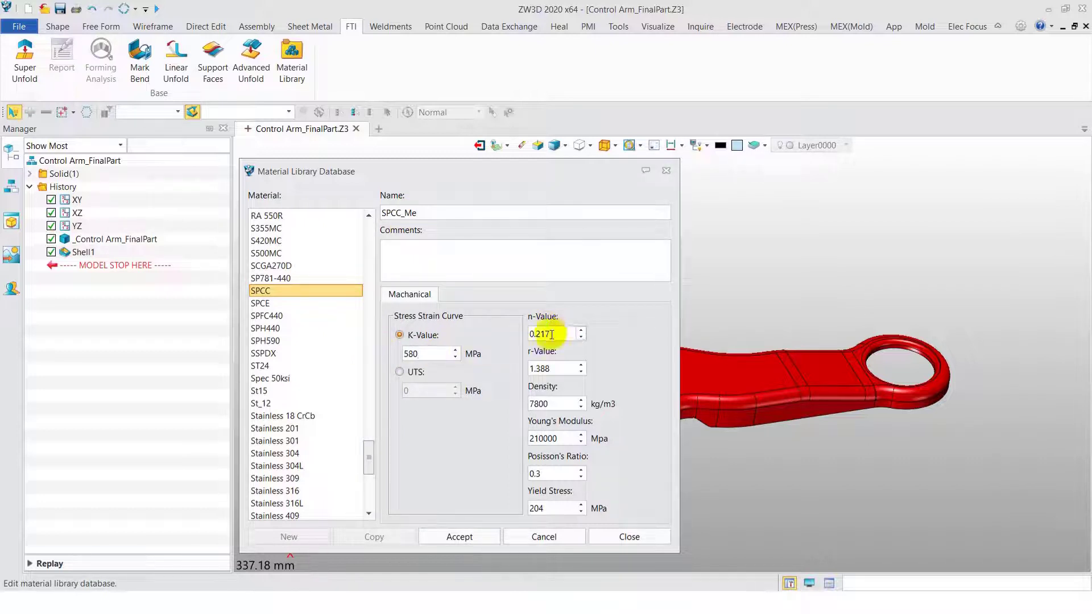
pyautogui.press('BackSpace')
pyautogui.write('5')
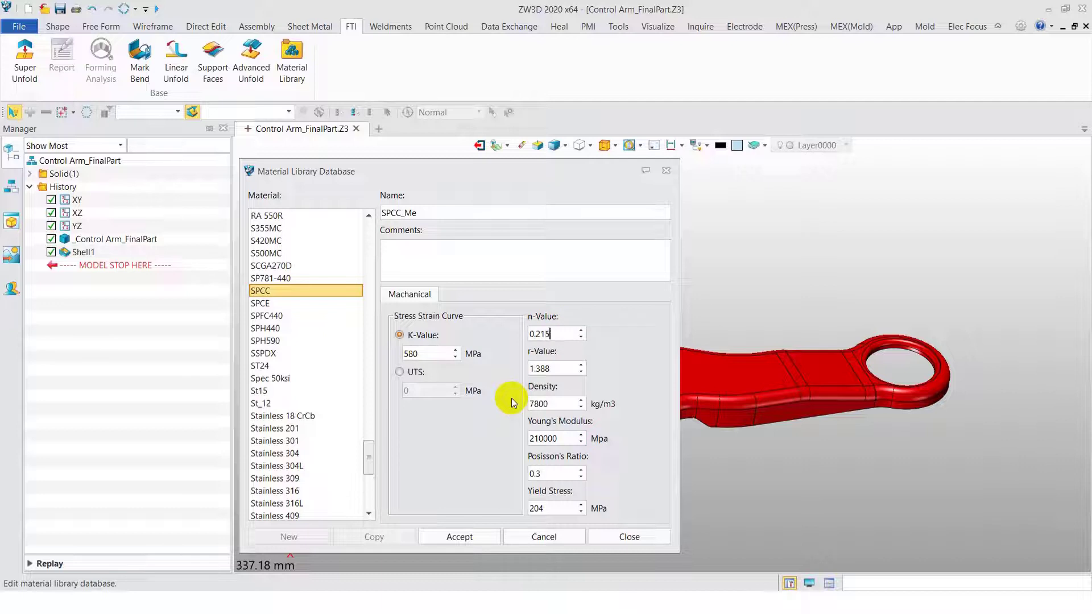
# Step: Set the r-Value to 1.40 and the density to 7820
pyautogui.click(556, 369)
pyautogui.press('BackSpace')
pyautogui.press('BackSpace')
pyautogui.press('BackSpace')
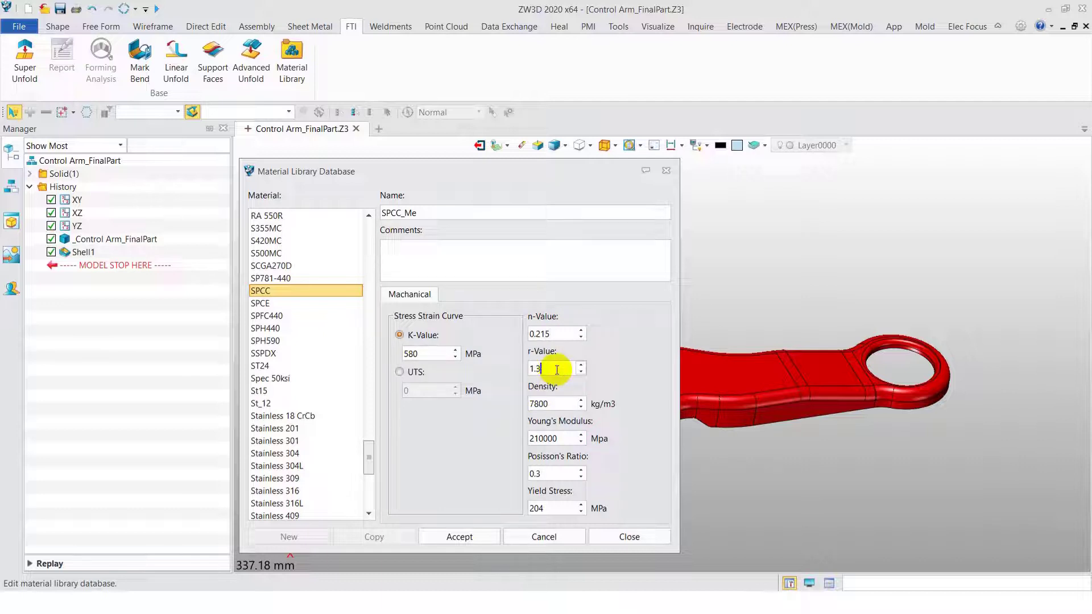
pyautogui.write('40')
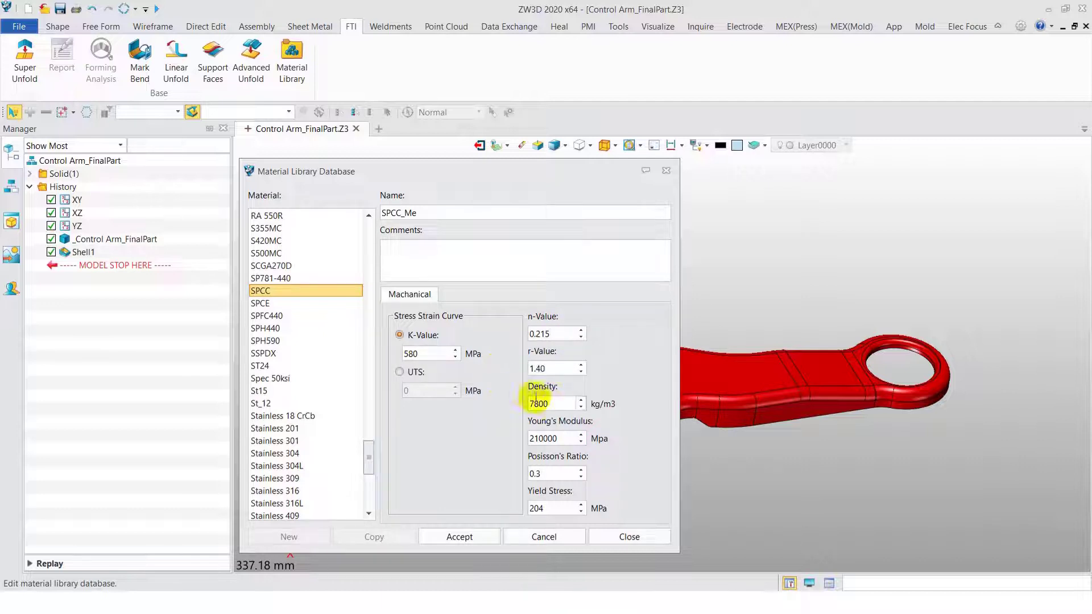
pyautogui.click(545, 405)
pyautogui.press('BackSpace')
pyautogui.press('BackSpace')
pyautogui.write('2')
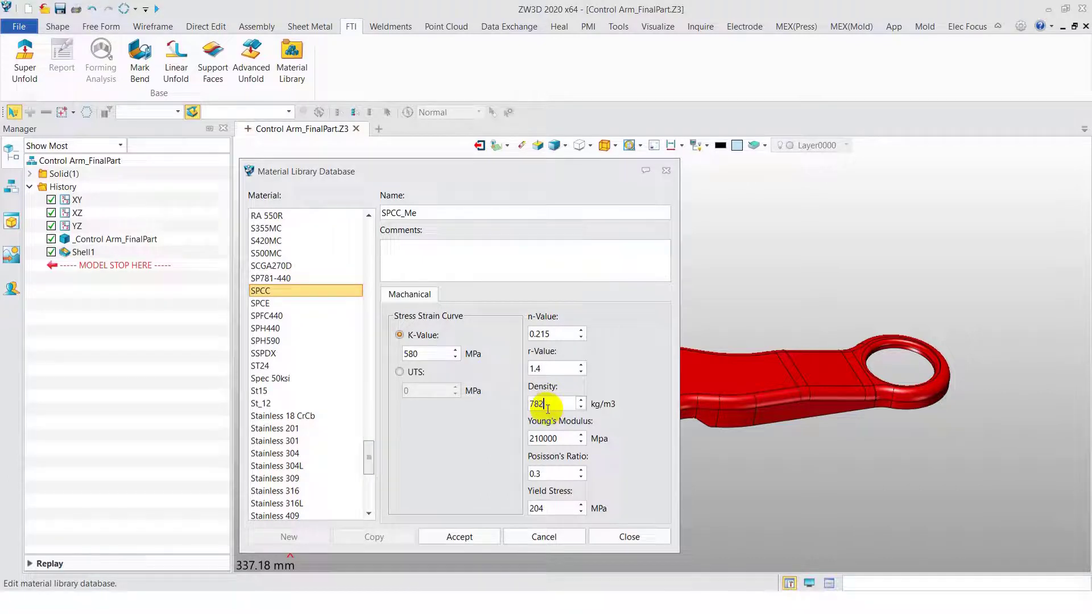
pyautogui.write('0')
# Step: Set Young's modulus 210050, Poisson's ratio 0.35 and yield stress 208
pyautogui.click(570, 440)
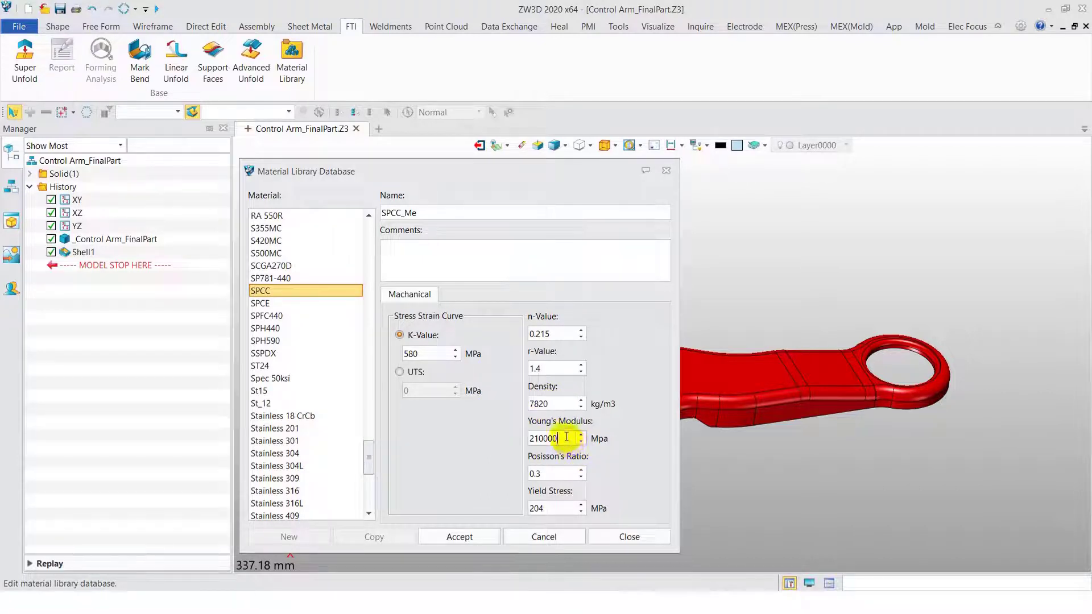
pyautogui.press('BackSpace')
pyautogui.press('BackSpace')
pyautogui.write('50')
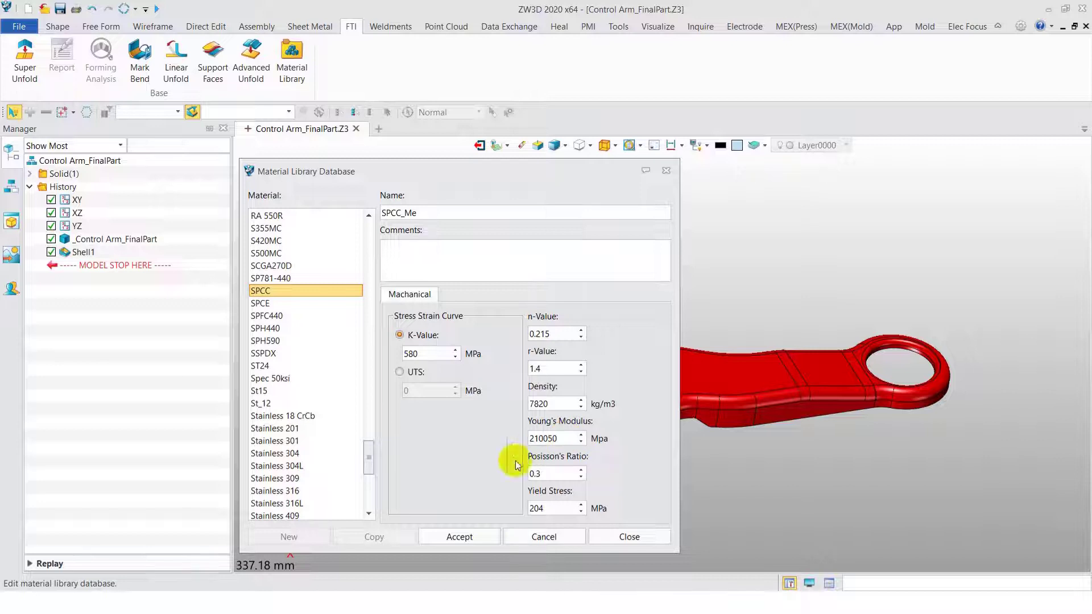
pyautogui.click(541, 473)
pyautogui.write('5')
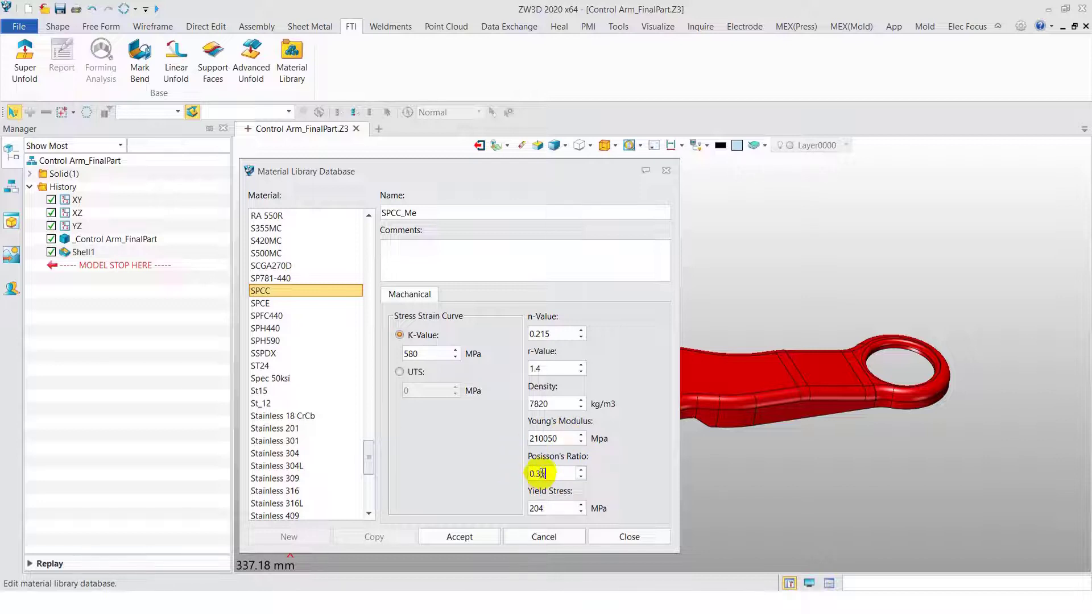
pyautogui.click(547, 508)
pyautogui.press('BackSpace')
pyautogui.write('8')
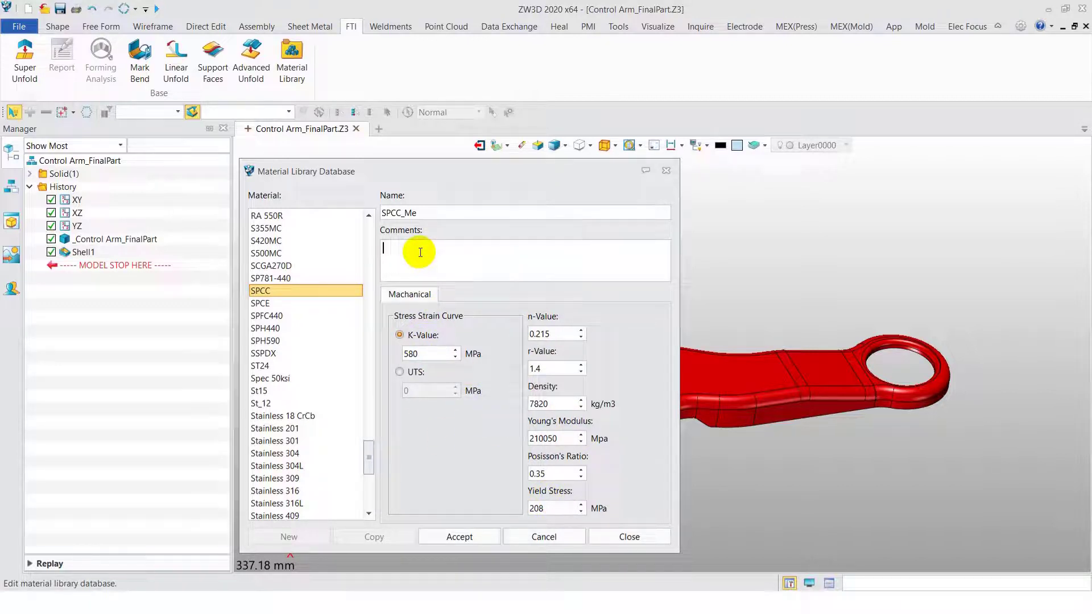
# Step: Type 'customize my material lot 2020Feb' into SPCC_Me's Comments box
pyautogui.write('cus')
pyautogui.write('tomi')
pyautogui.write('ze ')
pyautogui.write('my mat')
pyautogui.write('er')
pyautogui.write('ial l')
pyautogui.write('ot ')
pyautogui.write('2020')
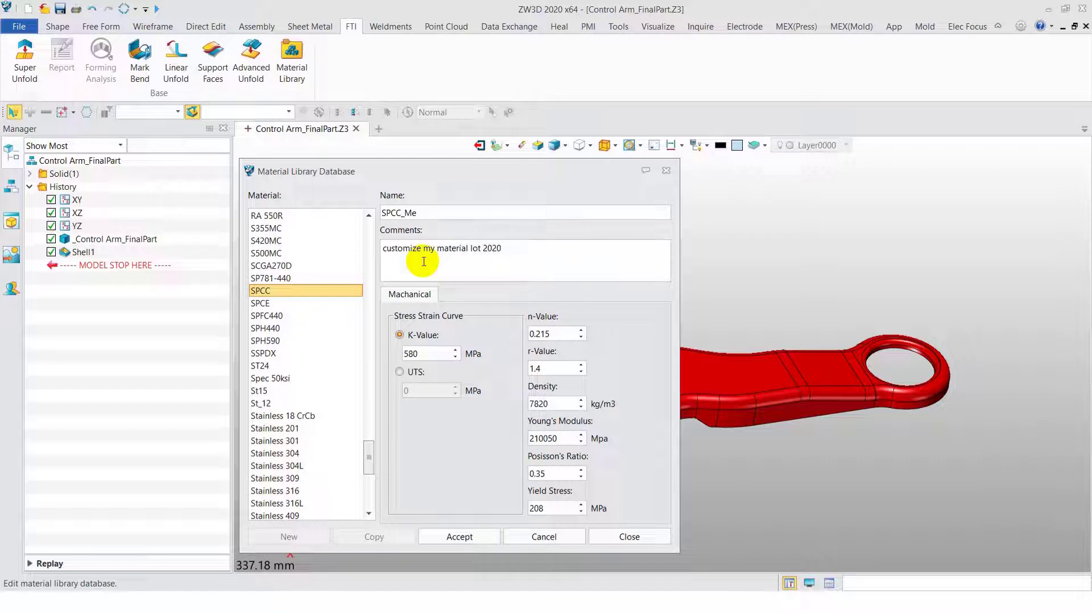
pyautogui.write('Feb')
# Step: Accept SPCC_Me, close the Material Library and confirm saving materials to the database
pyautogui.click(469, 539)
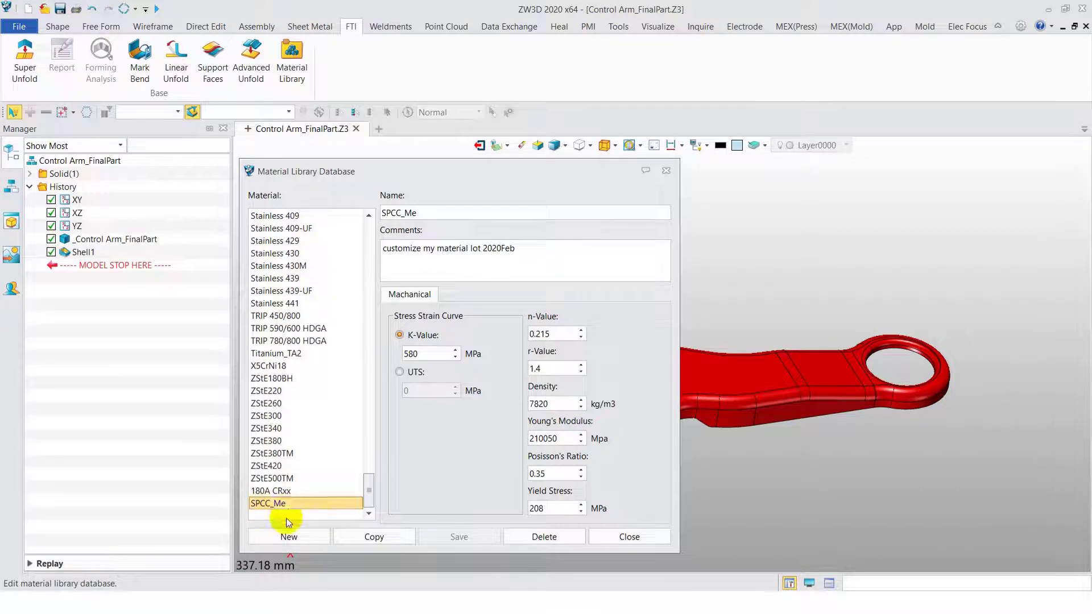
pyautogui.click(631, 537)
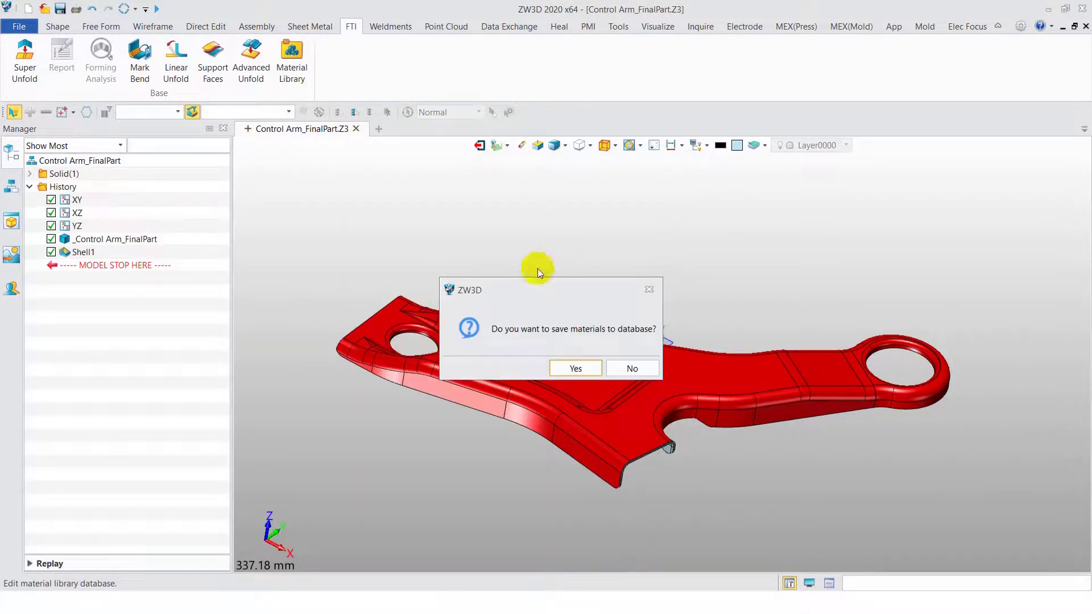
pyautogui.click(575, 369)
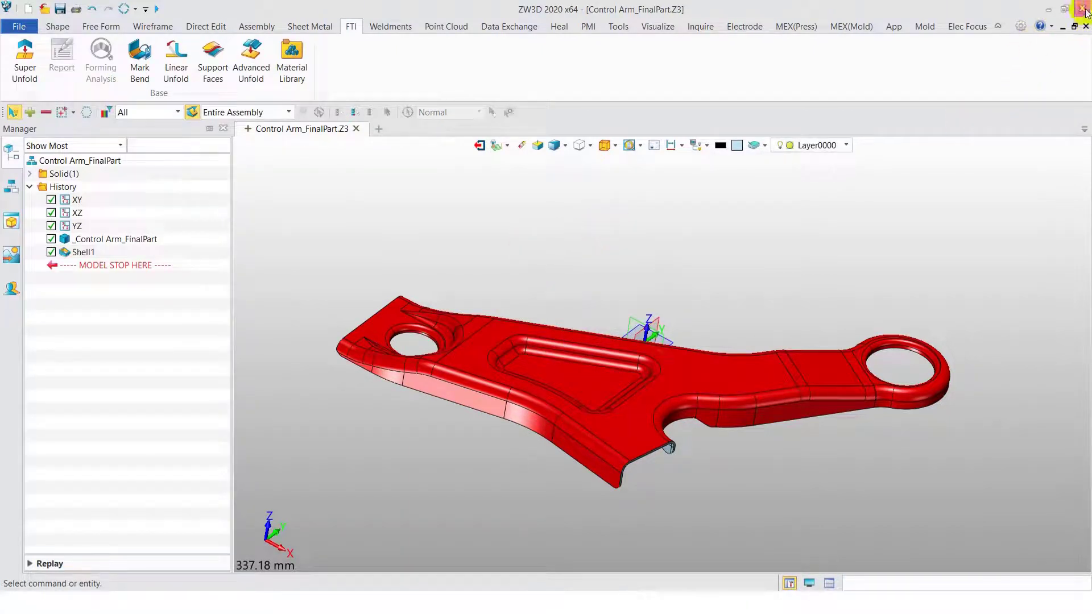
pyautogui.click(25, 57)
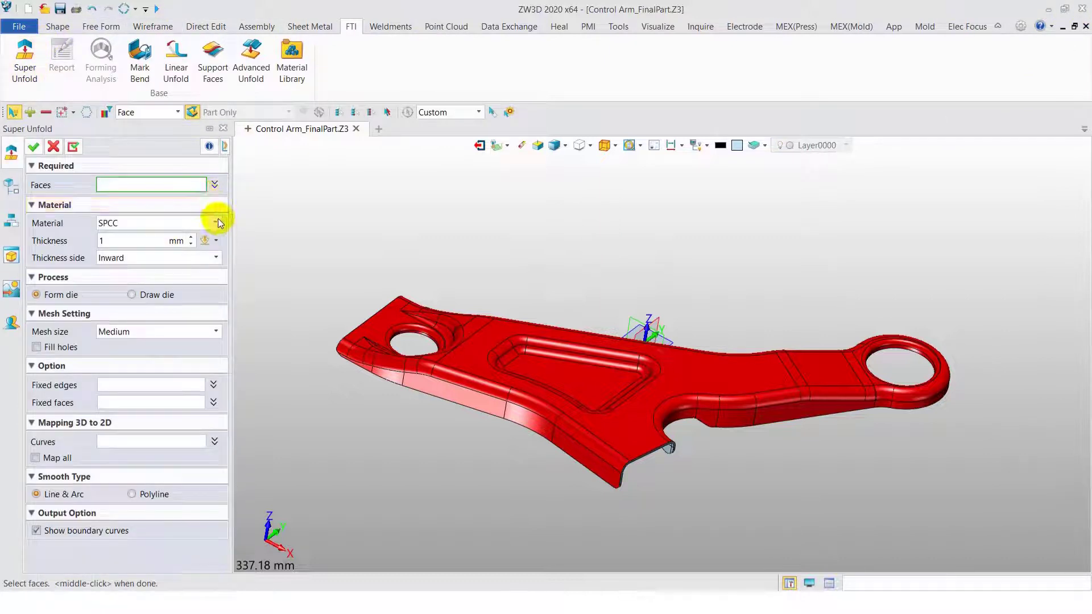
pyautogui.rightClick(366, 247)
pyautogui.click(415, 298)
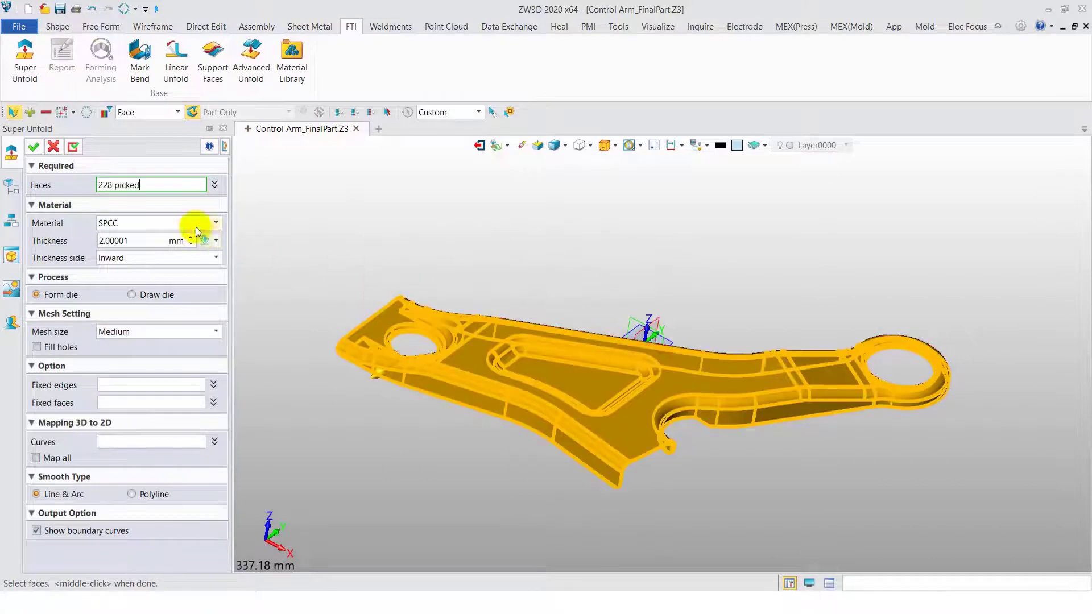
pyautogui.click(216, 229)
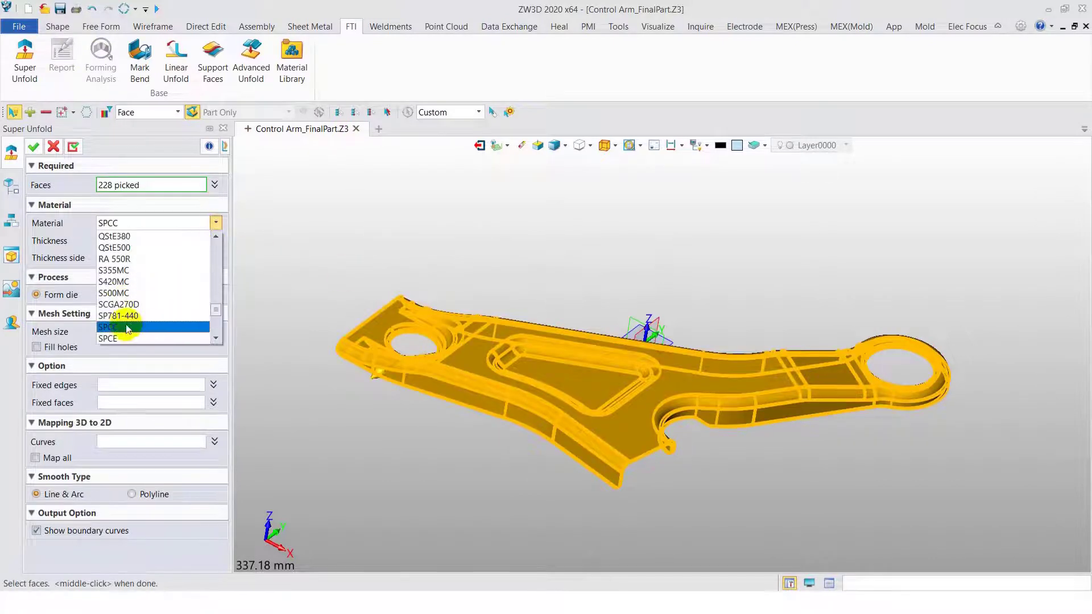
pyautogui.moveTo(215, 309); pyautogui.dragTo(215, 341)
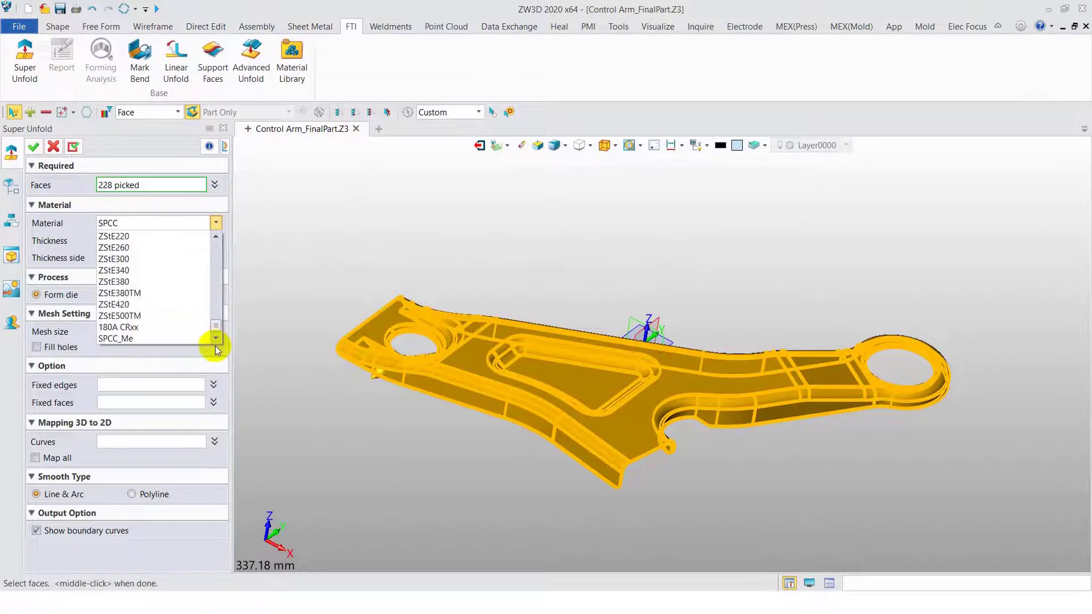
pyautogui.click(162, 338)
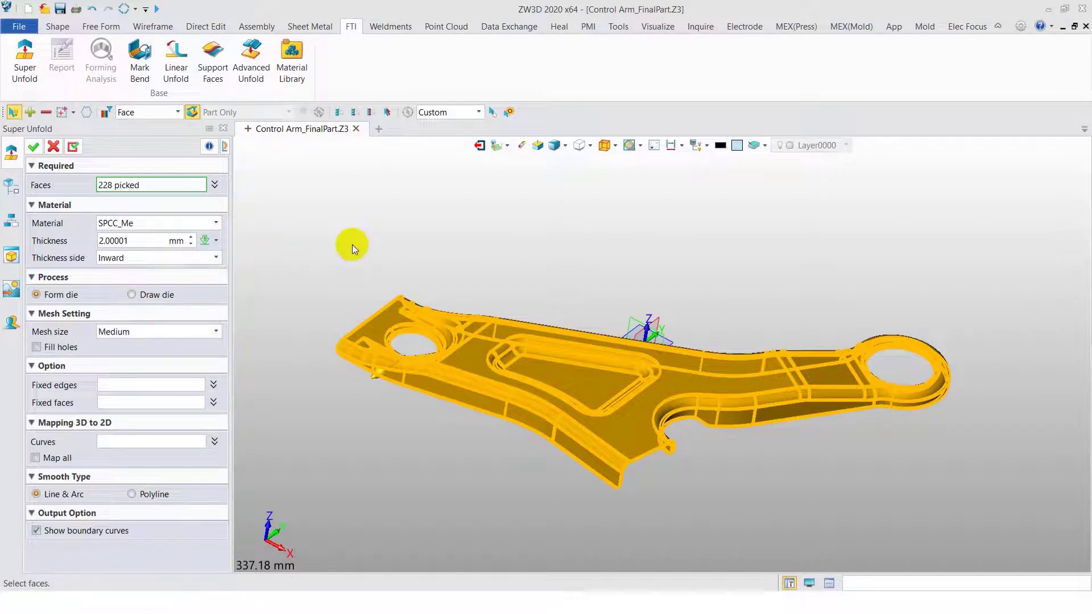
pyautogui.click(34, 148)
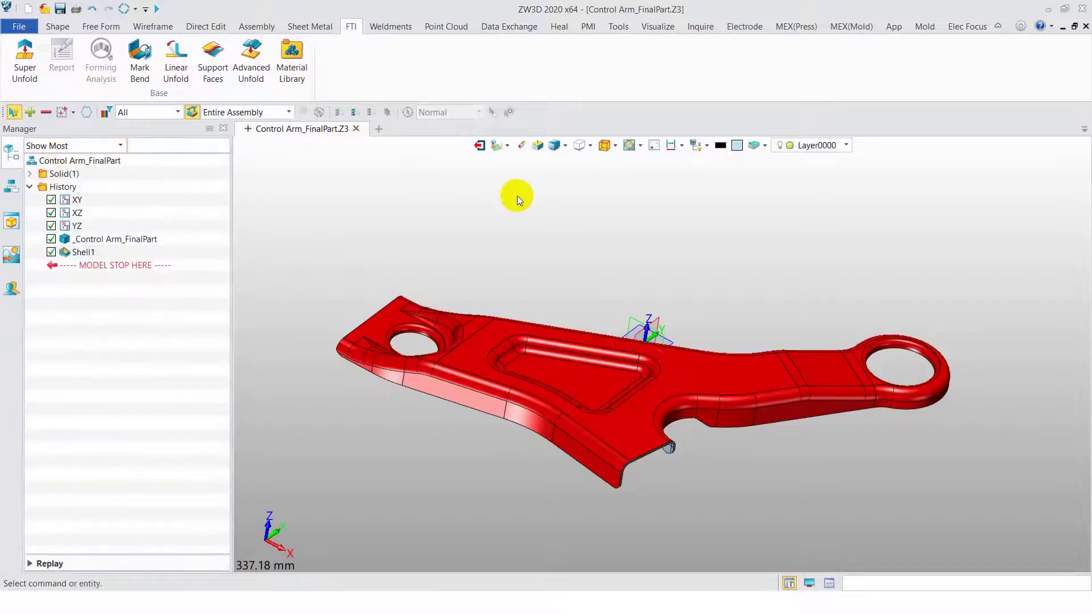
# Step: Exit and relaunch ZW3D 2020, then reopen Control Arm_FinalPart.Z3 from recent files
pyautogui.click(1084, 7)
pyautogui.click(579, 371)
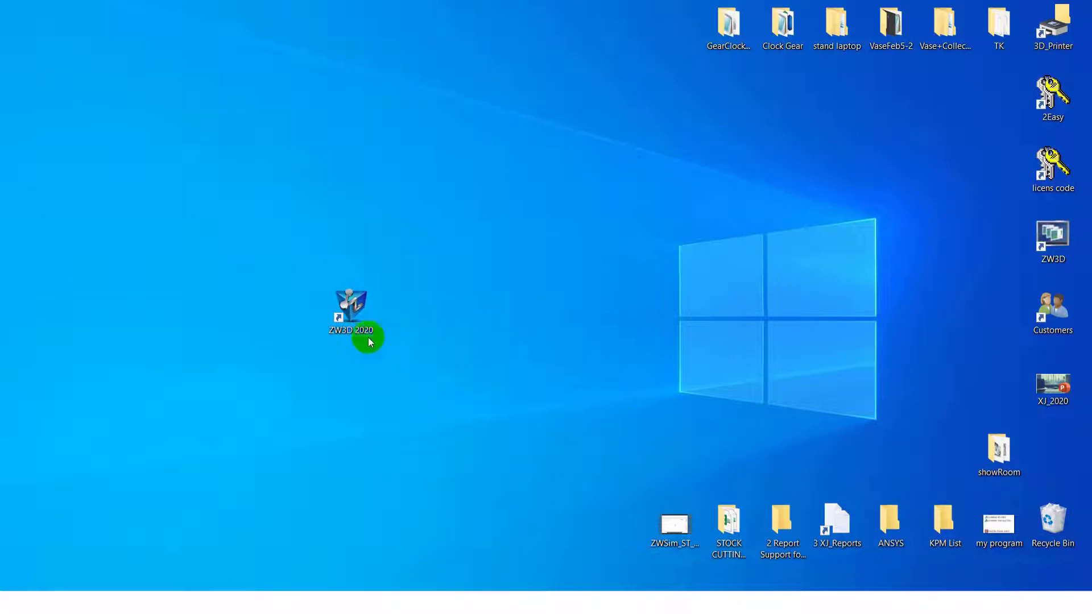
pyautogui.click(370, 310)
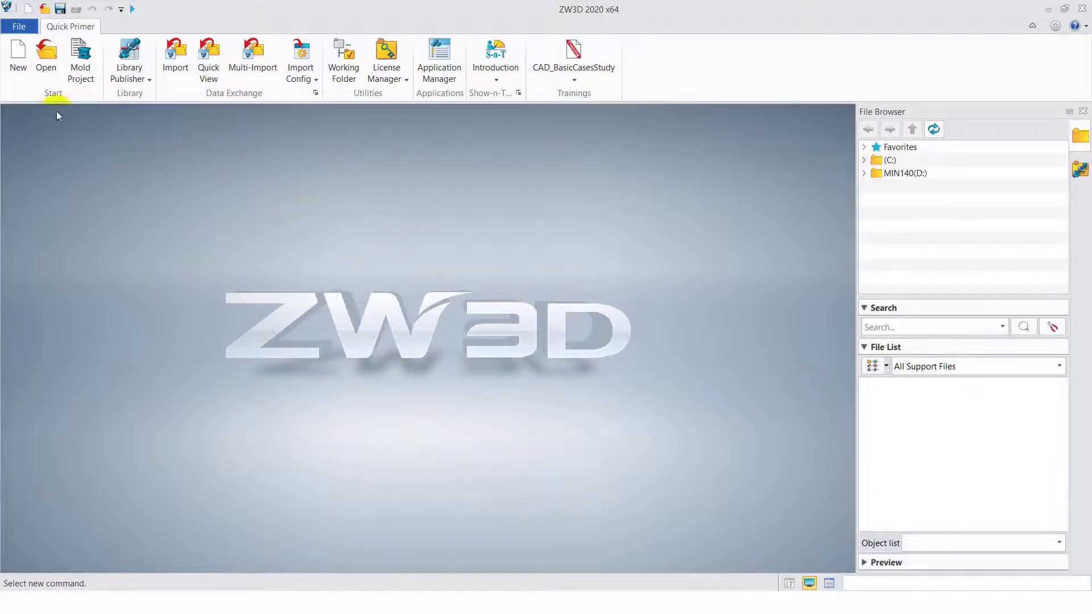
pyautogui.click(18, 26)
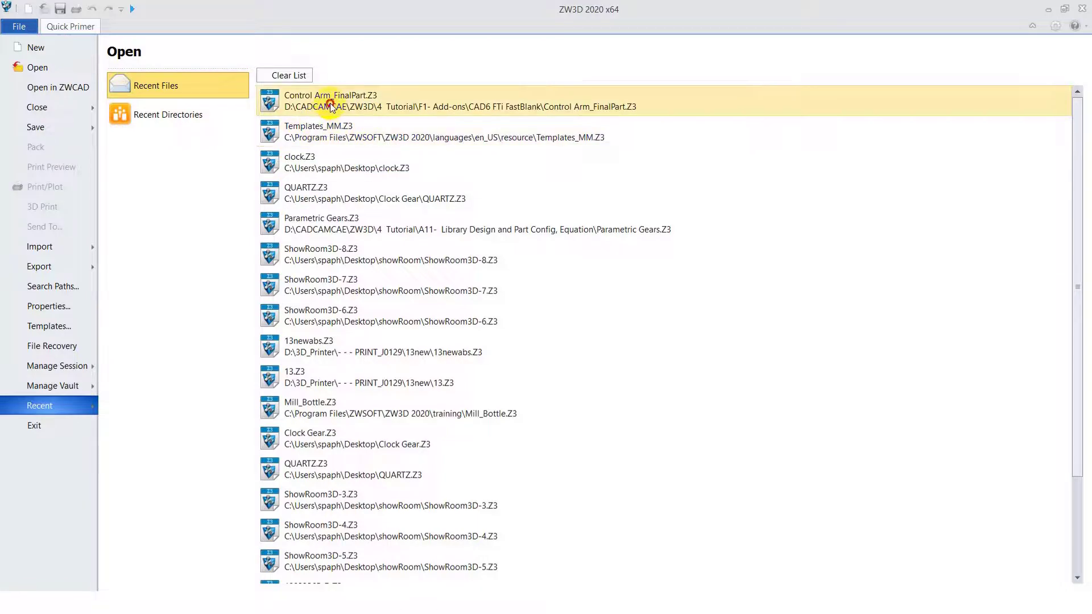
pyautogui.click(328, 102)
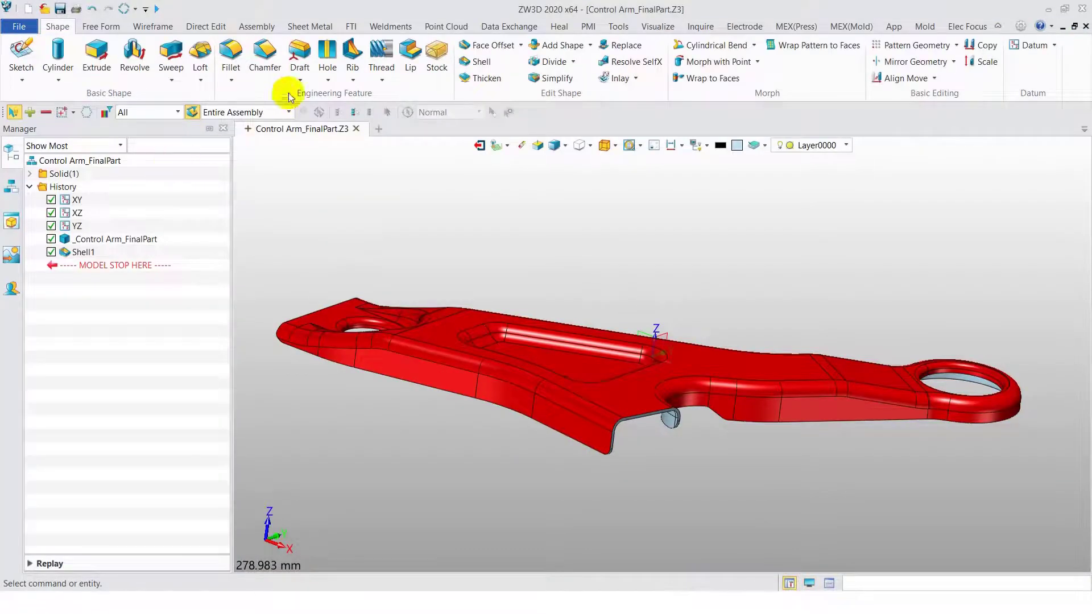
# Step: Start Super Unfold and scroll its Material list to the bottom to find SPCC_Me
pyautogui.click(352, 28)
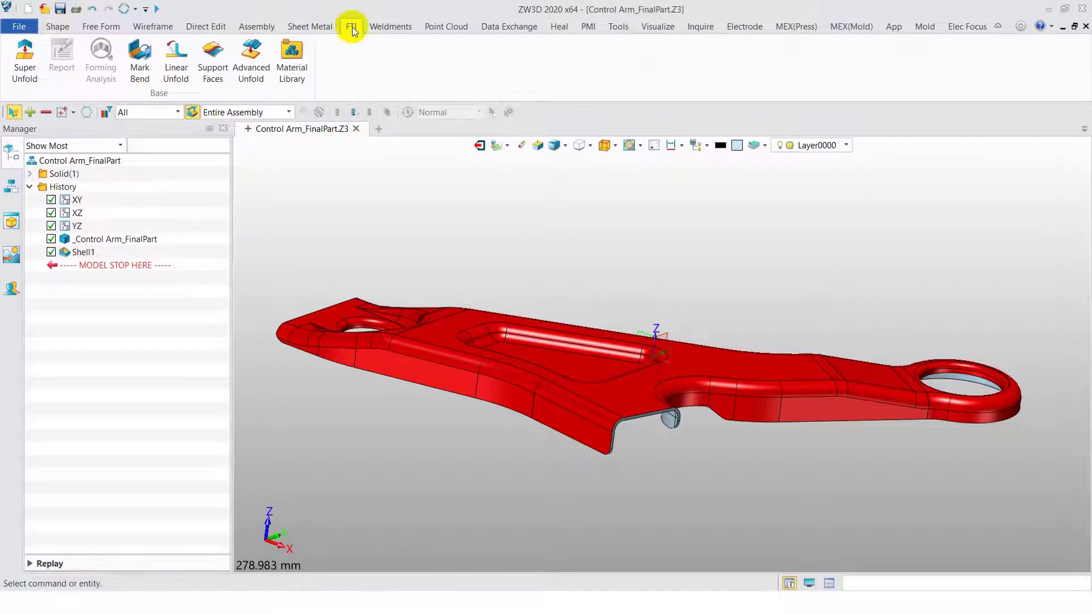
pyautogui.click(25, 57)
pyautogui.click(215, 223)
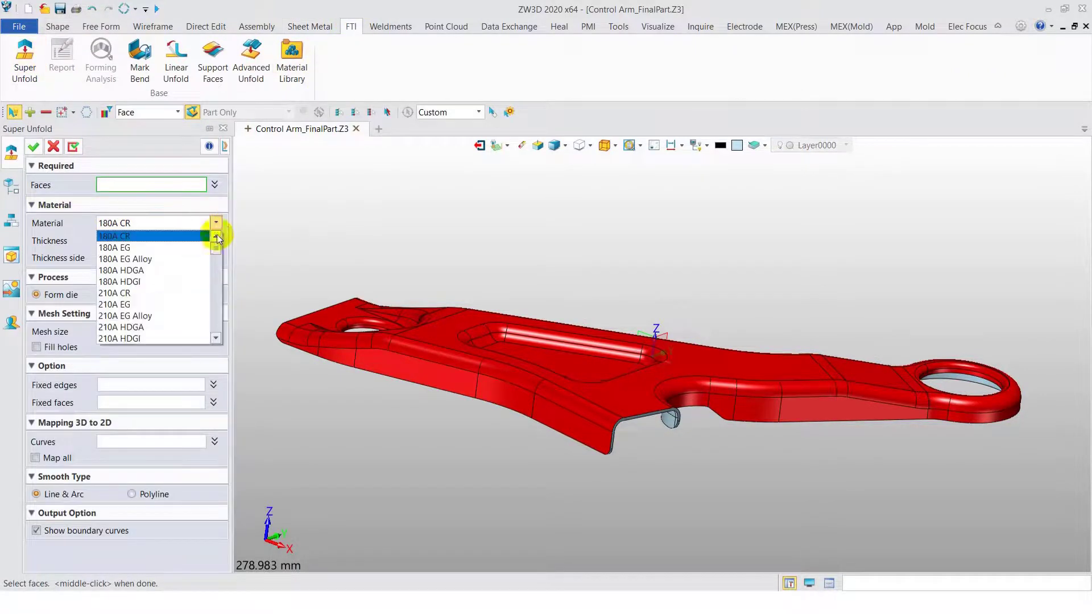
pyautogui.moveTo(216, 243); pyautogui.dragTo(215, 335)
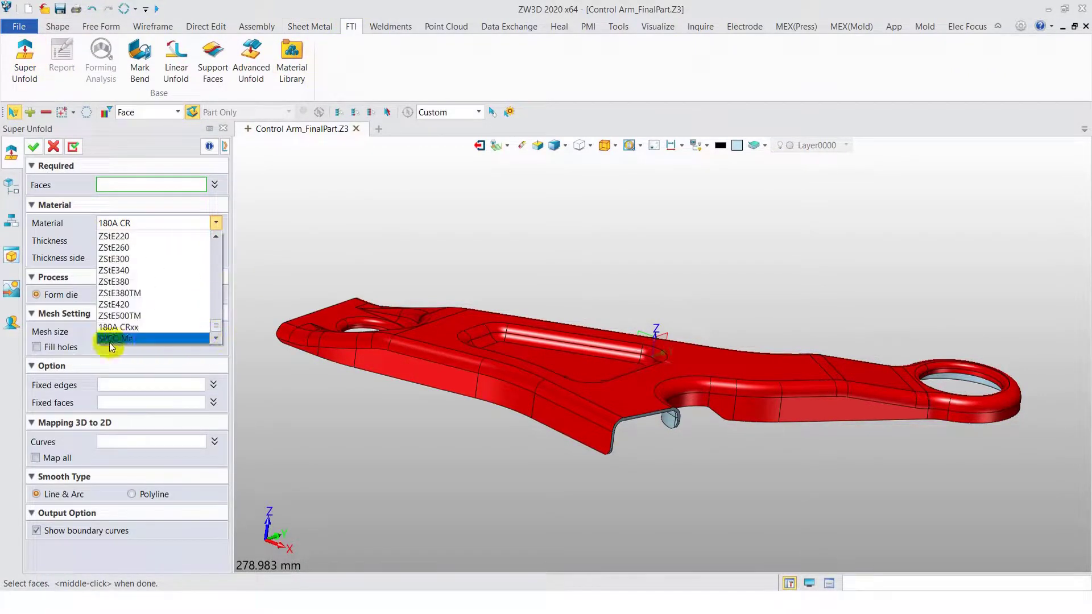